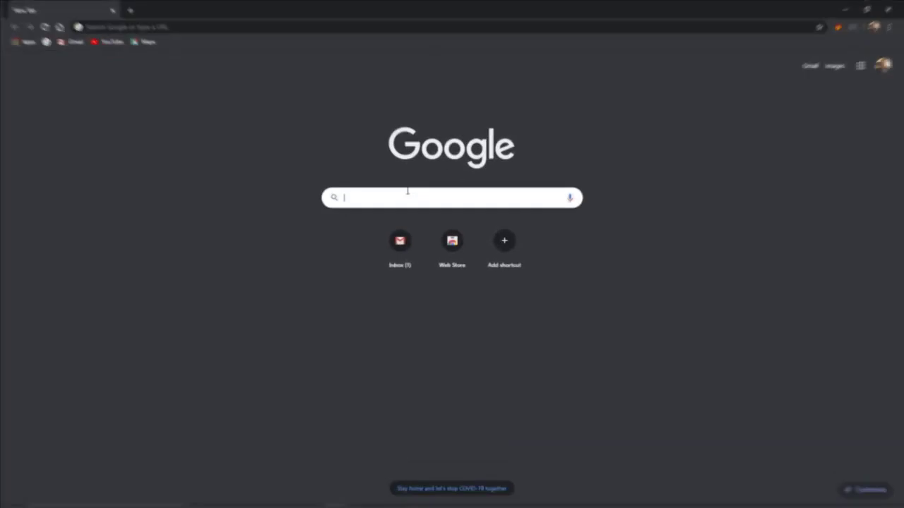
Search Google for '32 bit ableton 10' and open a new blank tab
click(407, 190)
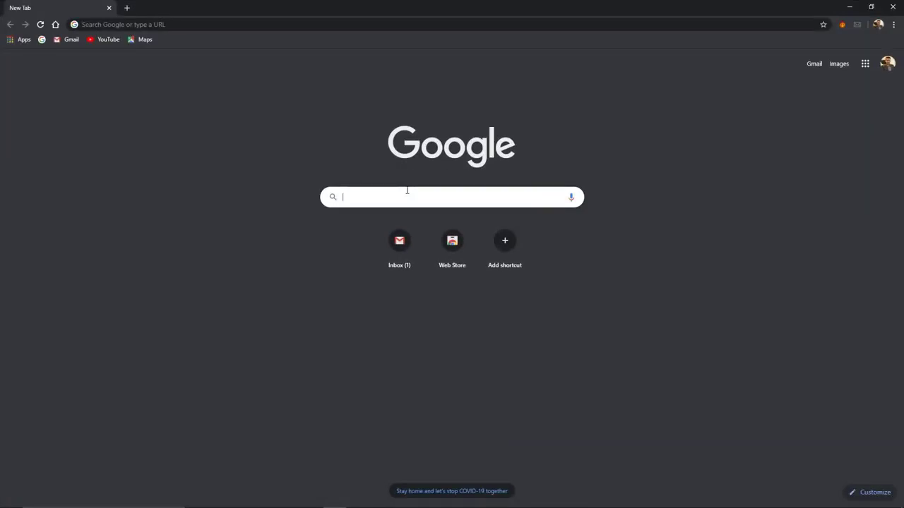
text(32 bit )
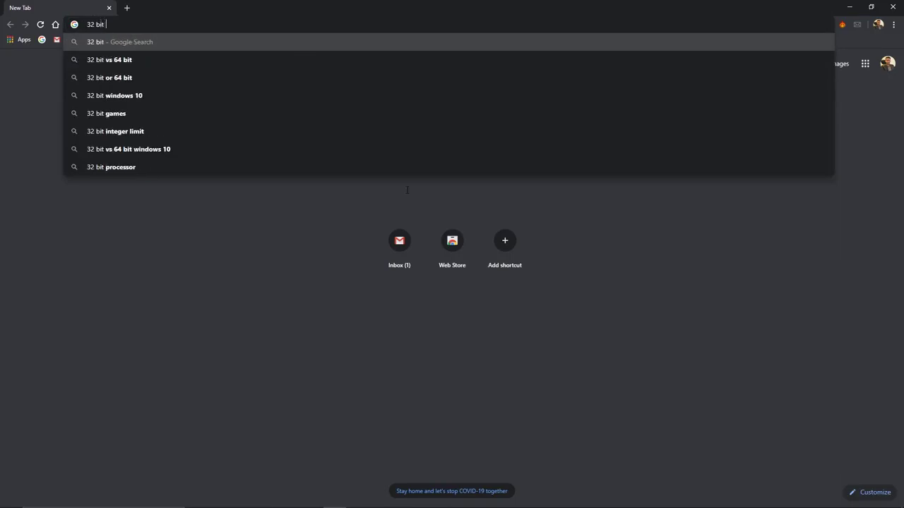
text(ableton 10)
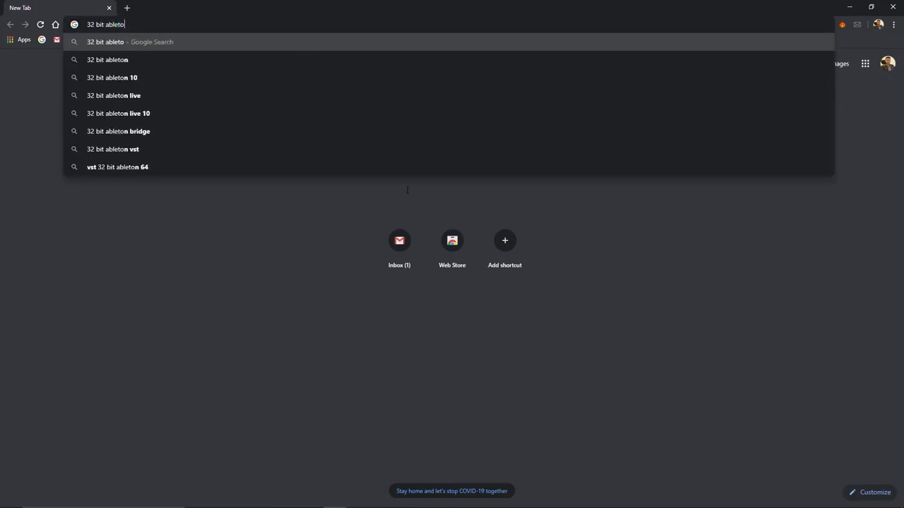
key(Return)
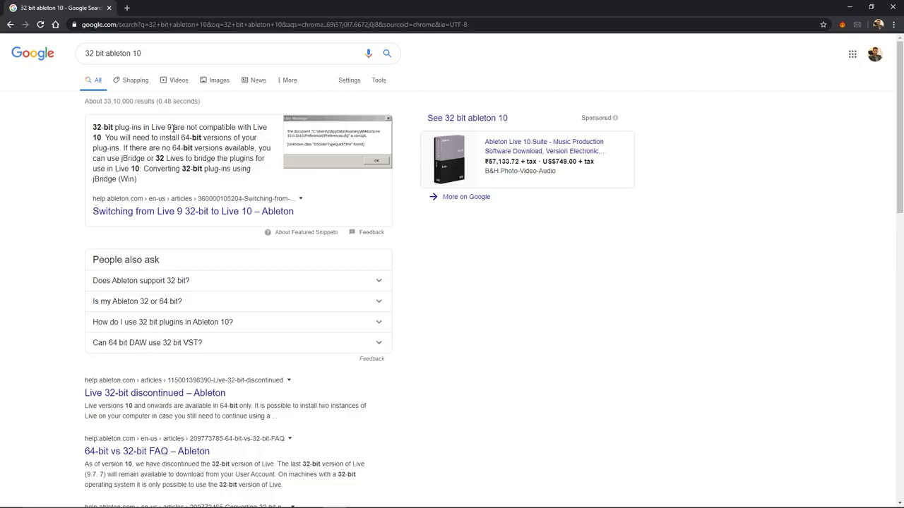
click(127, 7)
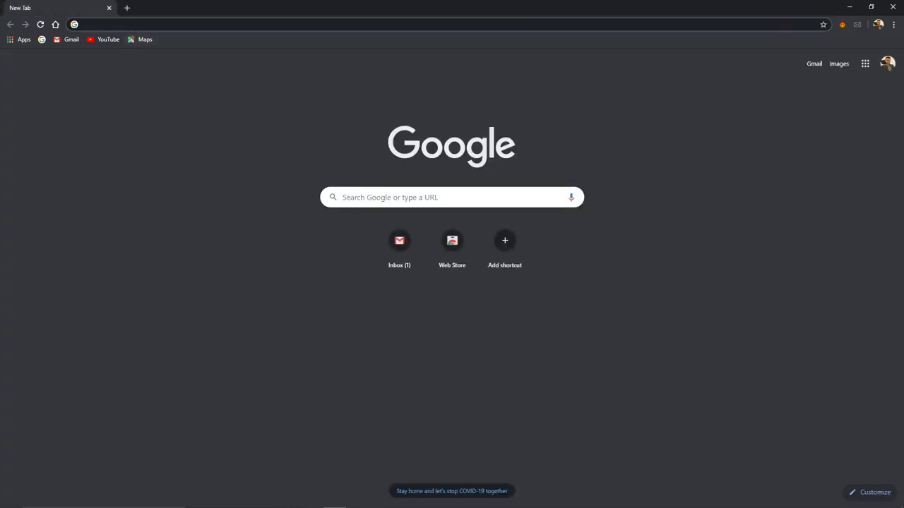
Download the Windows zip of Youlean Loudness Meter 2 from youlean.co into Downloads
text(yout)
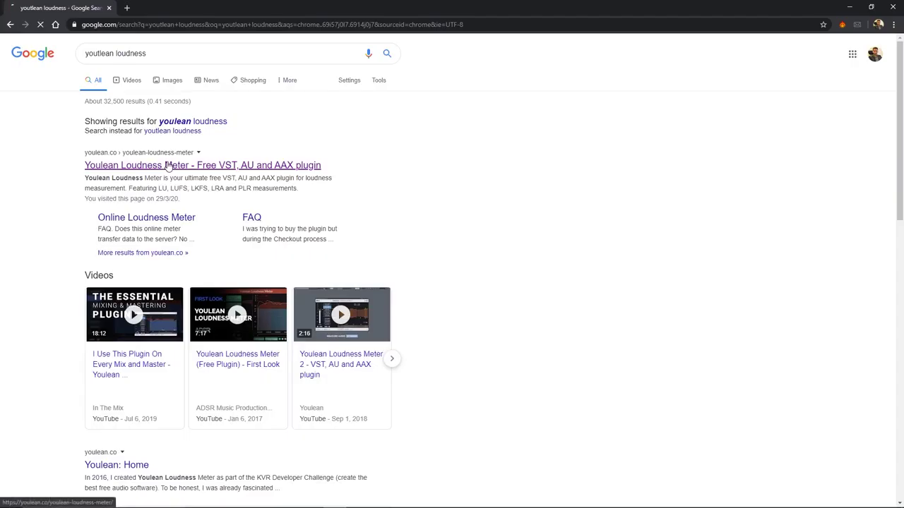
click(168, 166)
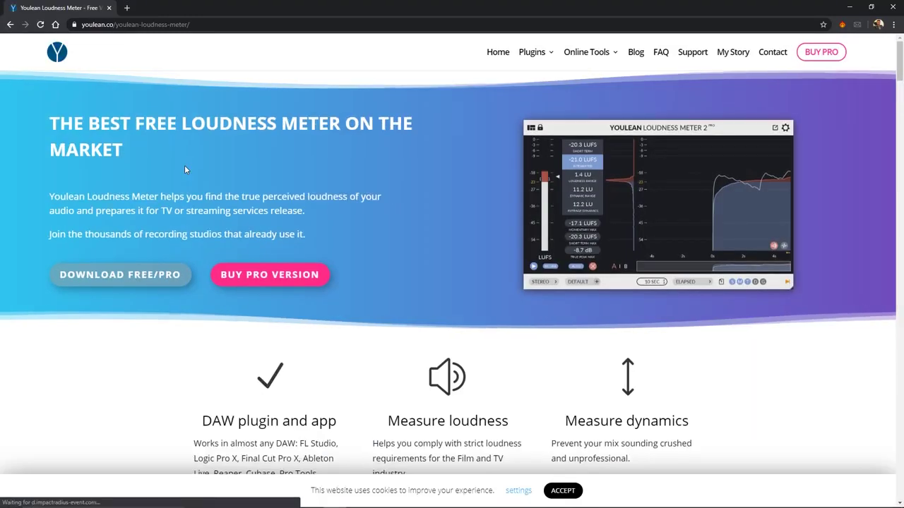
click(129, 282)
click(380, 286)
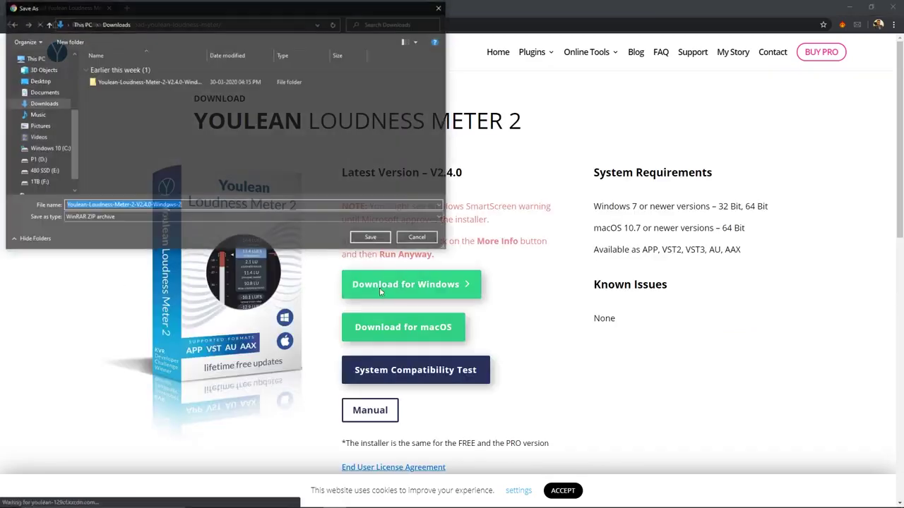
click(372, 239)
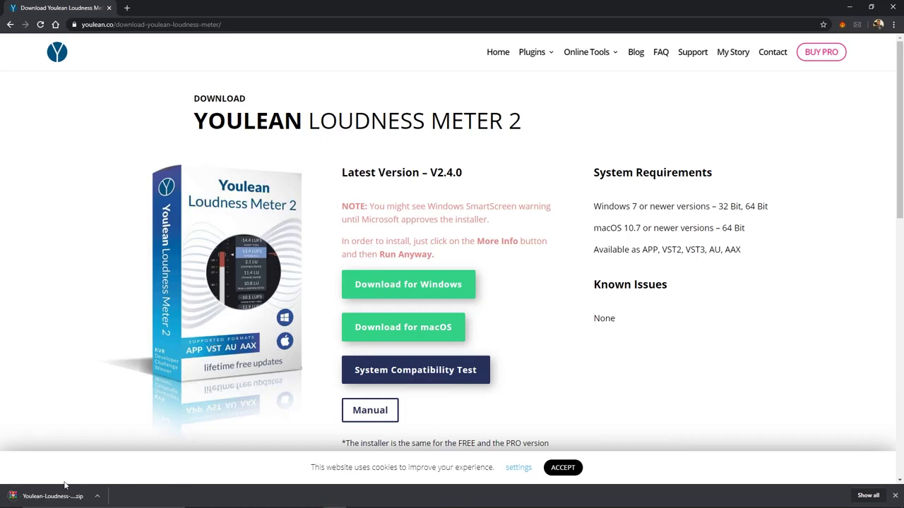
Open the downloaded Youlean zip in WinRAR, then minimize the archive window
click(97, 497)
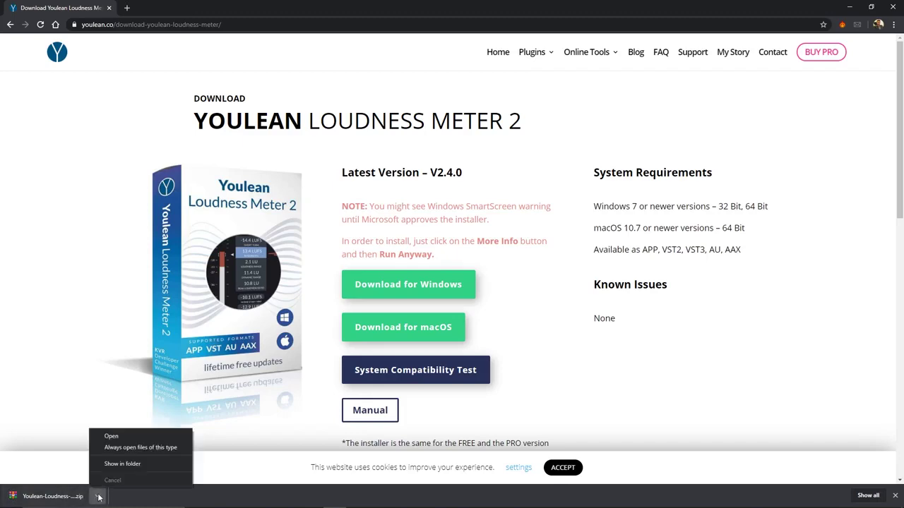
click(118, 441)
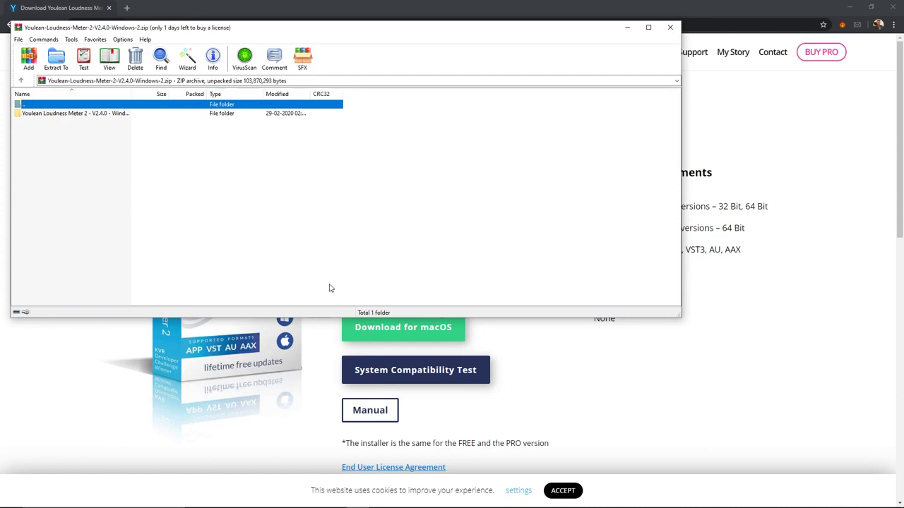
click(627, 27)
Browse in File Explorer to C:\Program Files\Steinberg
click(849, 6)
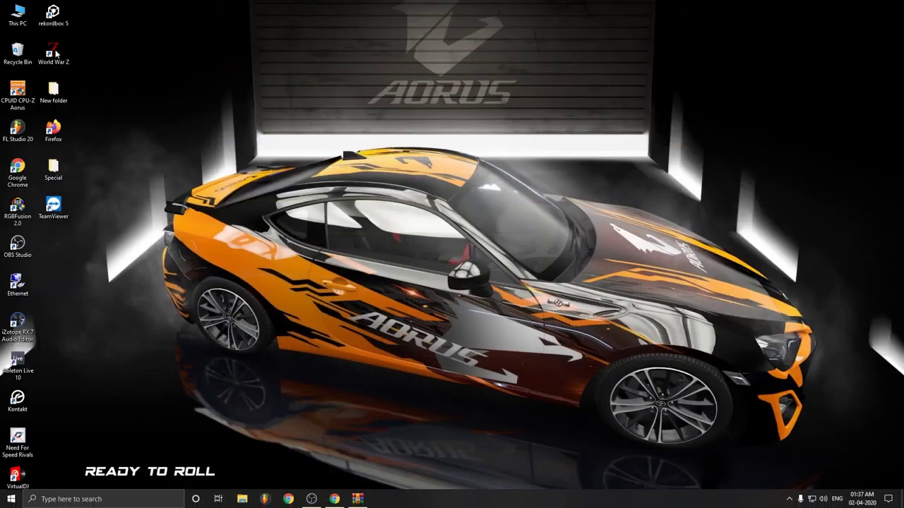
double_click(11, 14)
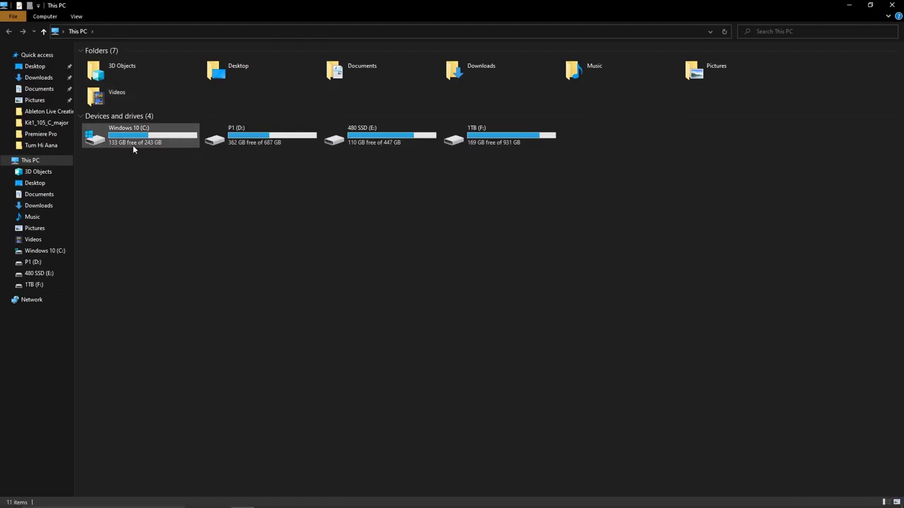
double_click(133, 145)
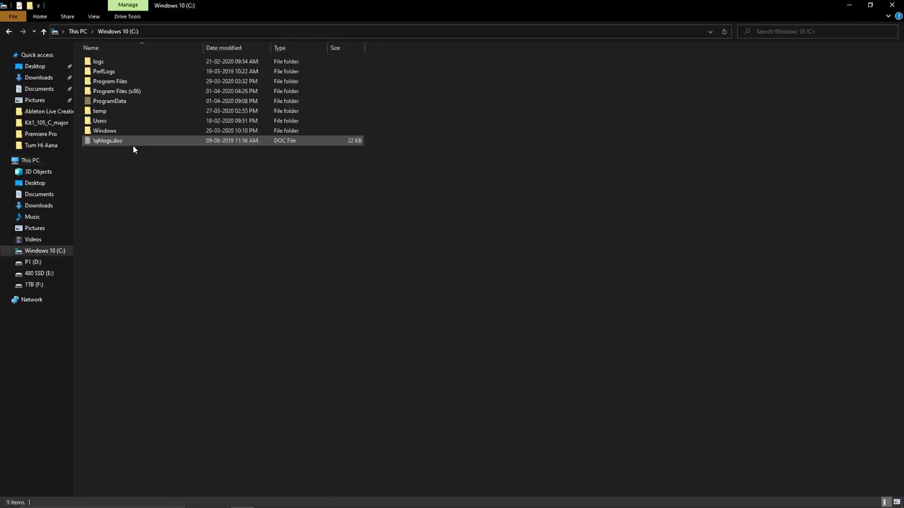
double_click(147, 81)
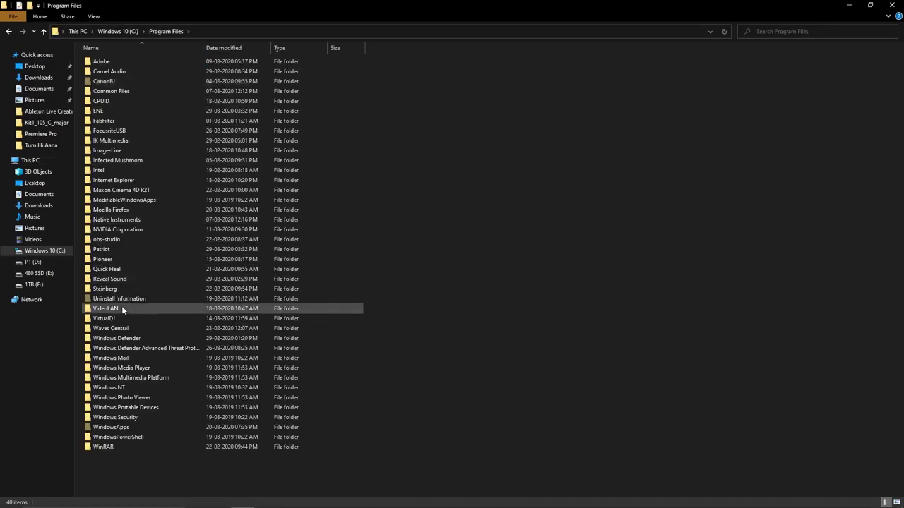
double_click(109, 288)
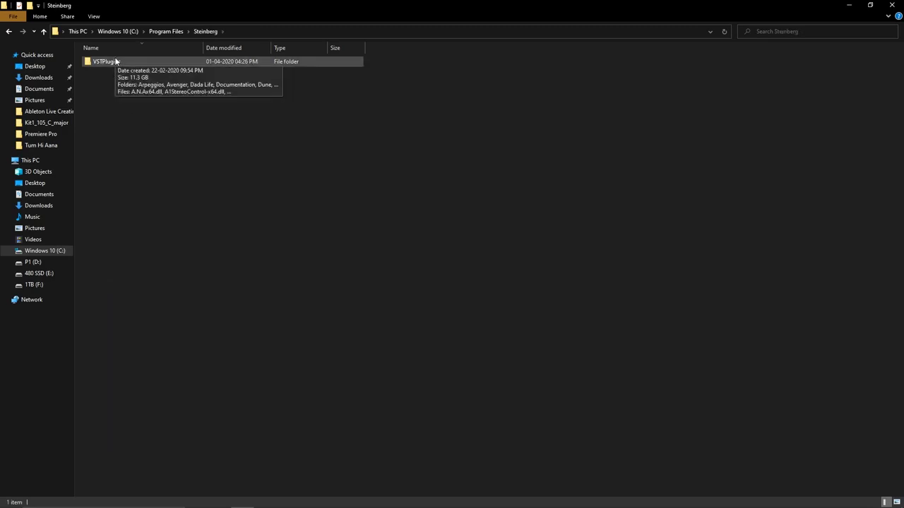
Check the VSTPlugins folder's properties (11.3 GB, 67 items) and contents, then close Explorer
right_click(116, 61)
click(161, 296)
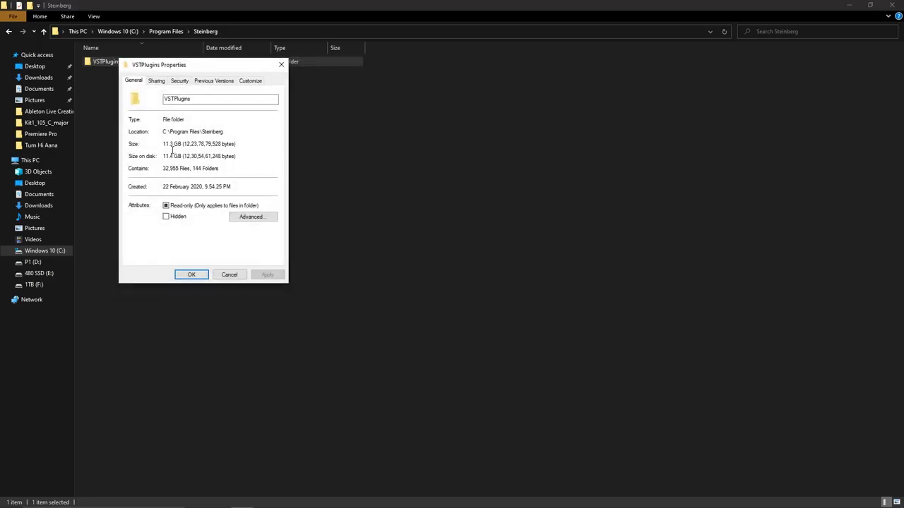
click(195, 276)
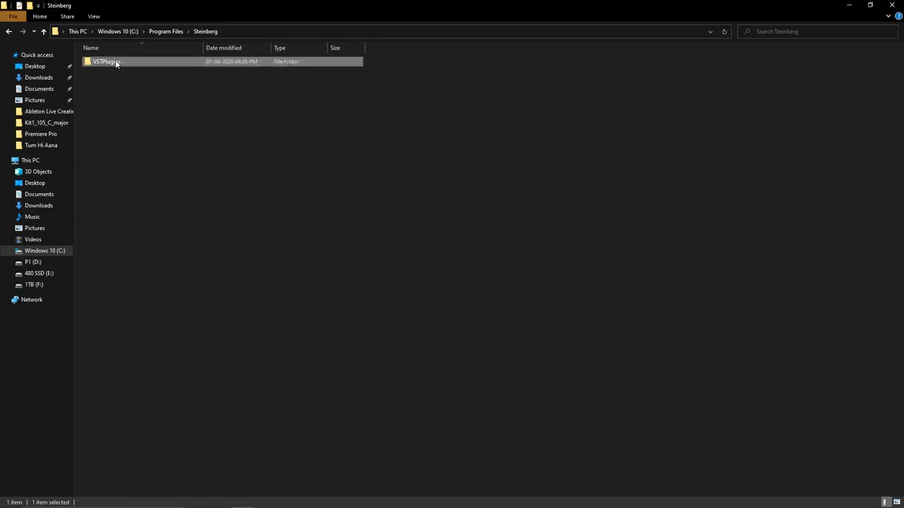
double_click(106, 61)
scroll(572, 182, down, 5)
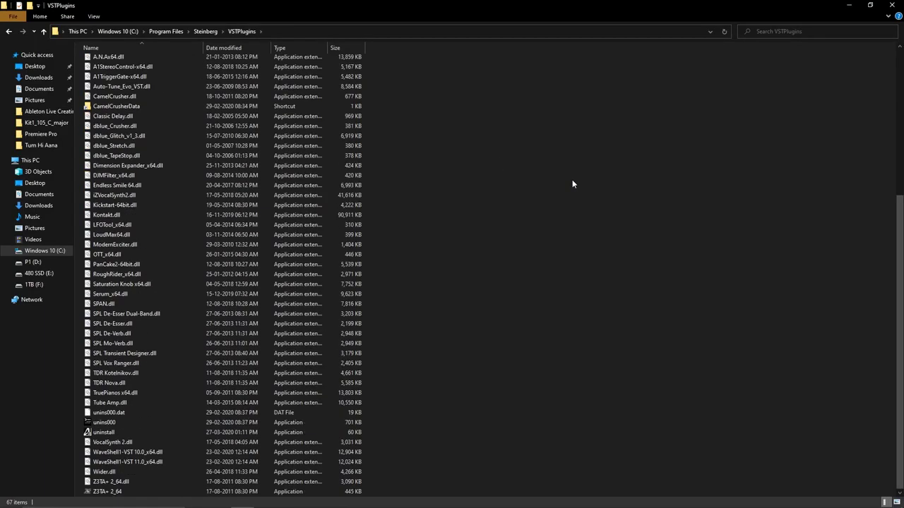
click(42, 33)
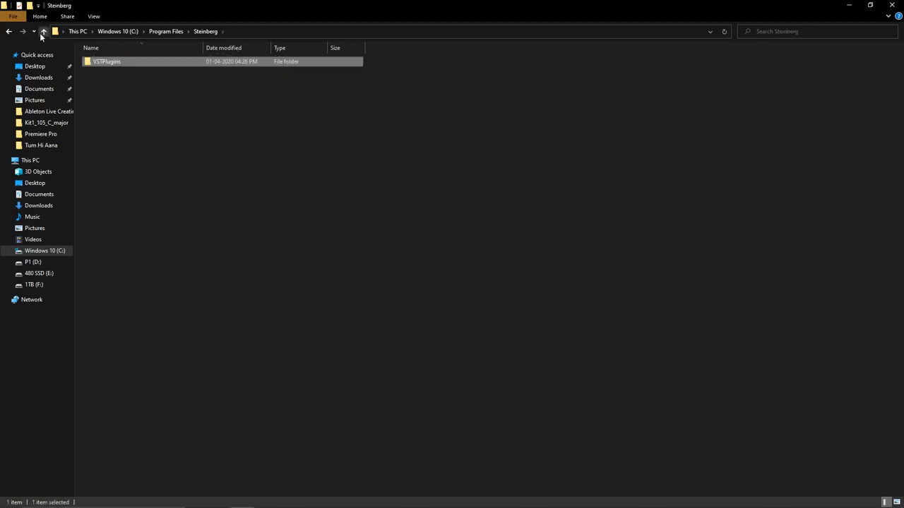
click(892, 5)
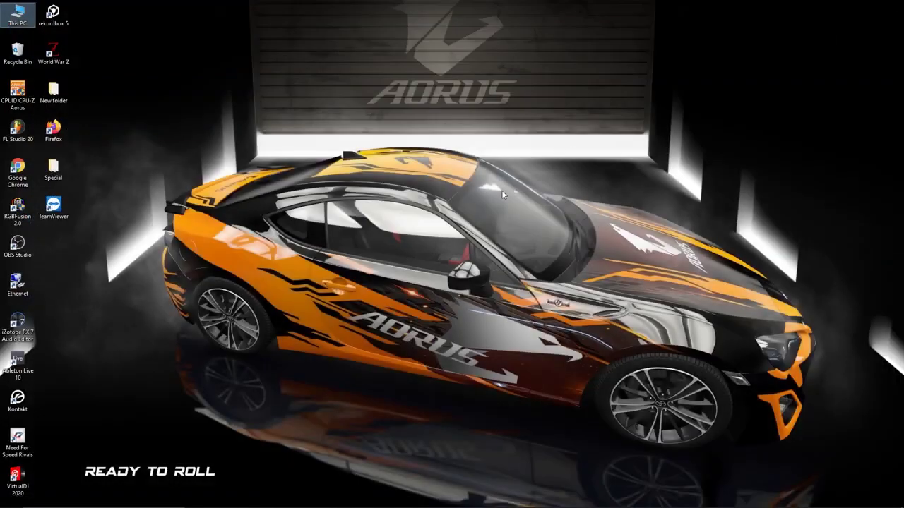
Run Installer.exe from the Youlean Loudness Meter 2 V2.4.0 folder inside the WinRAR archive
mouse_move(321, 504)
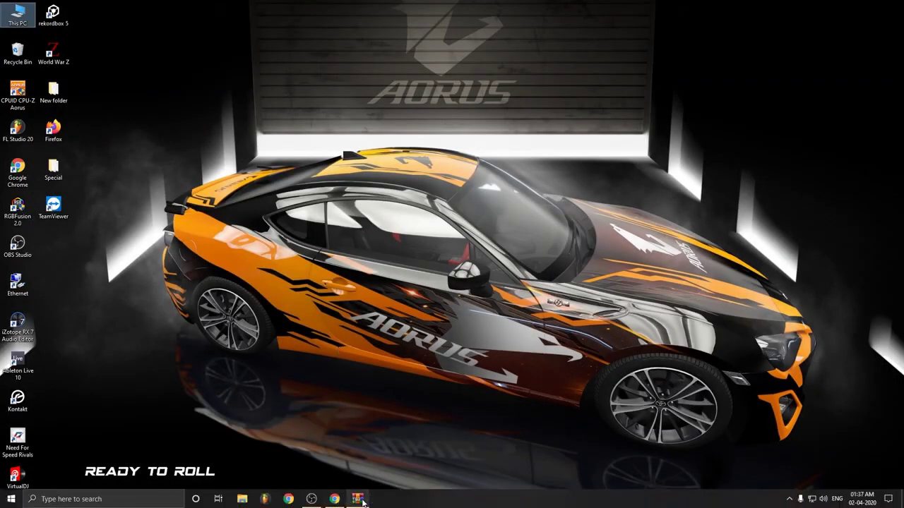
click(365, 500)
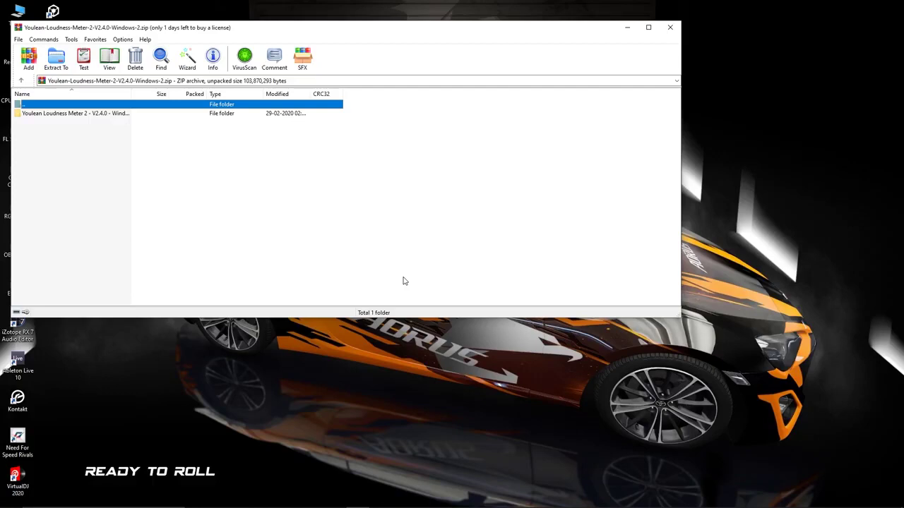
double_click(77, 115)
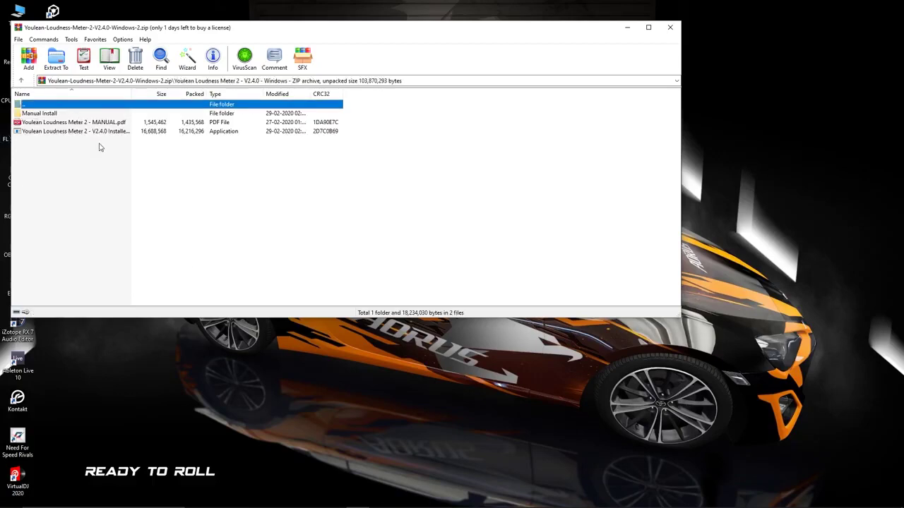
double_click(53, 132)
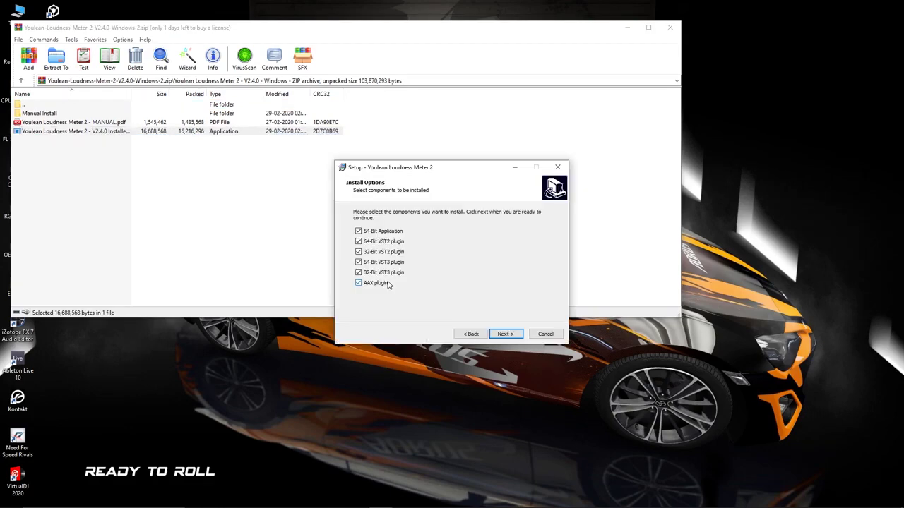
Uncheck all install components except the 64-Bit VST2 plugin
click(357, 283)
click(358, 272)
click(358, 251)
click(358, 262)
click(357, 272)
click(358, 231)
click(358, 273)
Install into C:\Program Files\Steinberg\vstplugins, accepting the licence, finish setup and close WinRAR
click(506, 334)
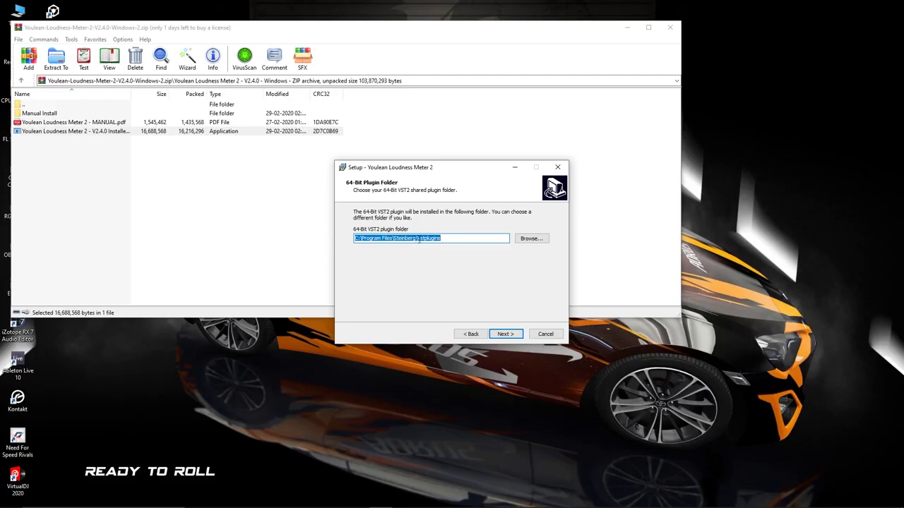
click(505, 334)
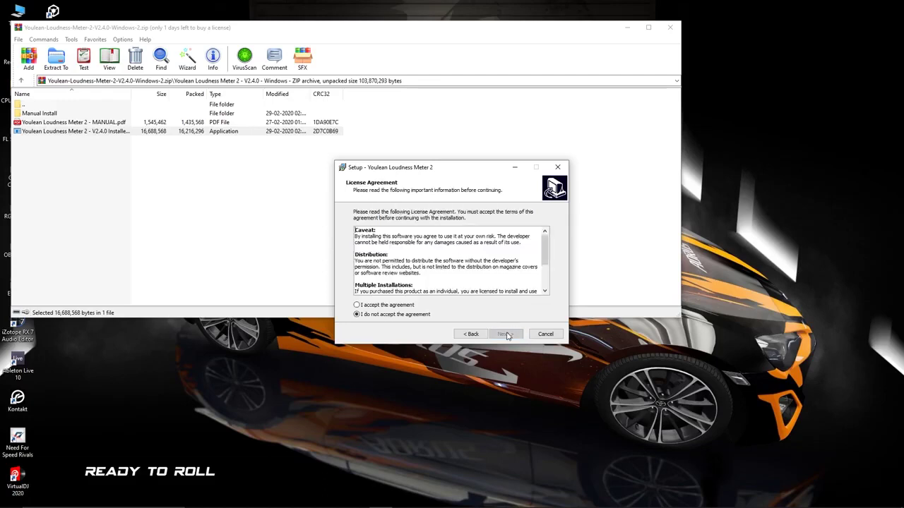
click(380, 307)
click(504, 335)
click(505, 334)
click(504, 334)
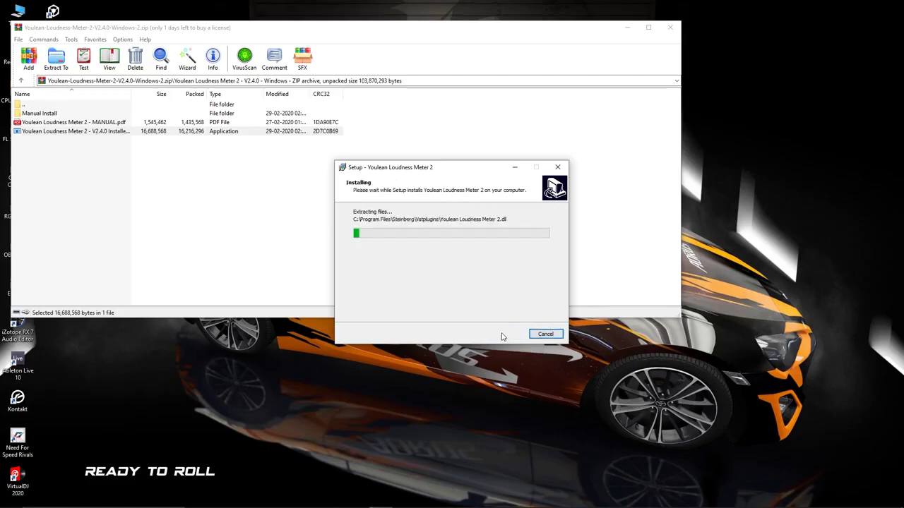
click(505, 334)
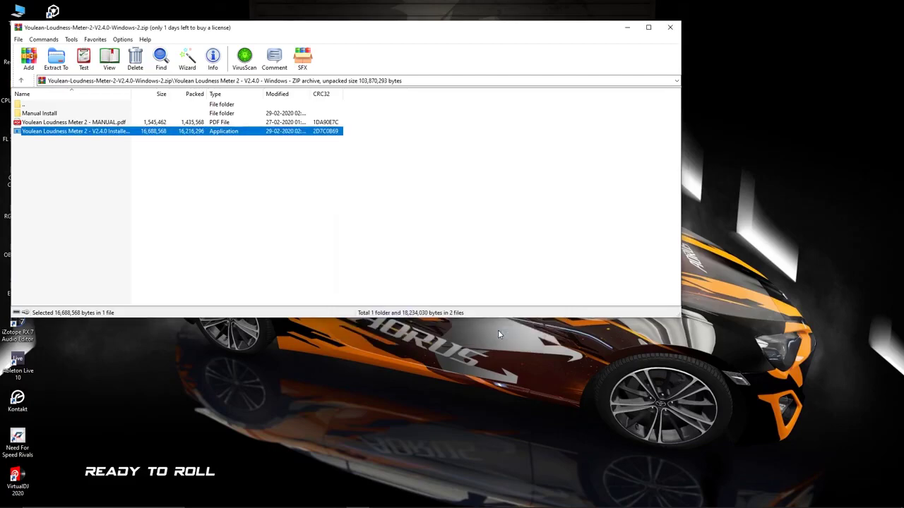
click(669, 27)
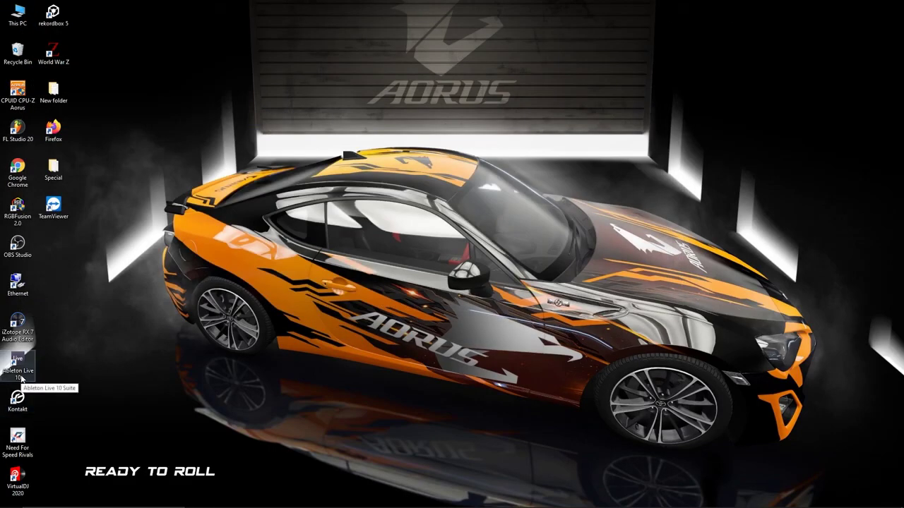
Launch Ableton Live 10 and browse the plug-in files in C:\Program Files\Steinberg\VSTPlugins
double_click(18, 367)
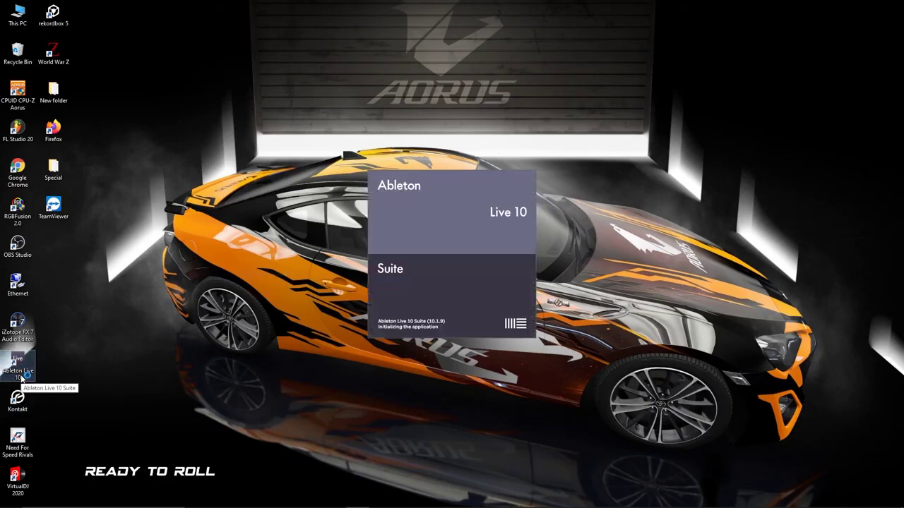
double_click(18, 14)
double_click(165, 142)
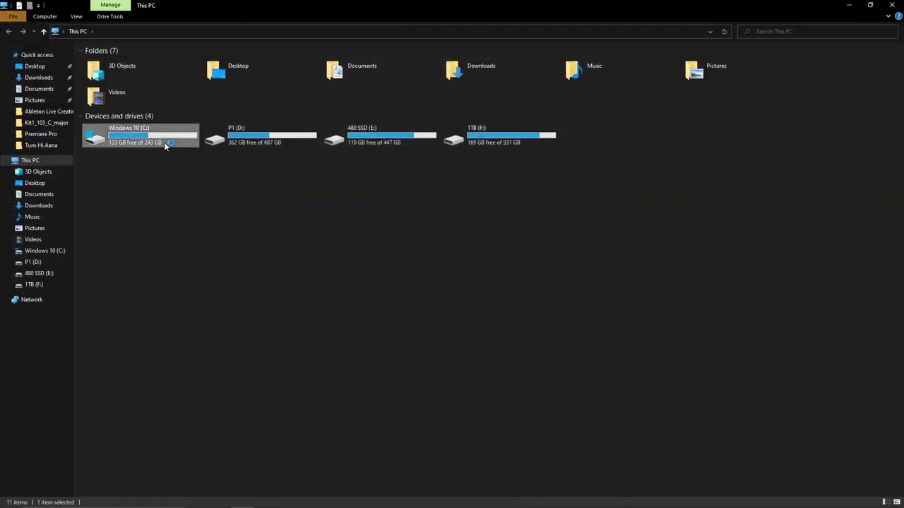
double_click(139, 81)
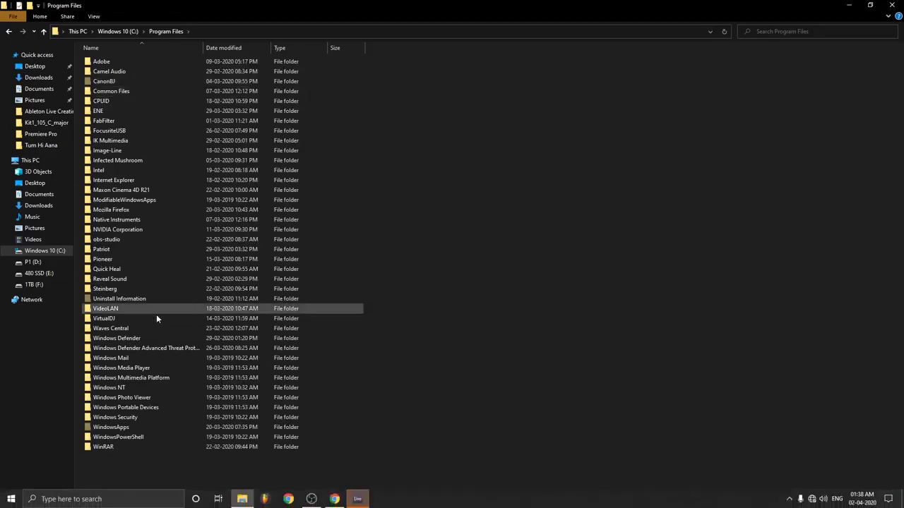
double_click(129, 288)
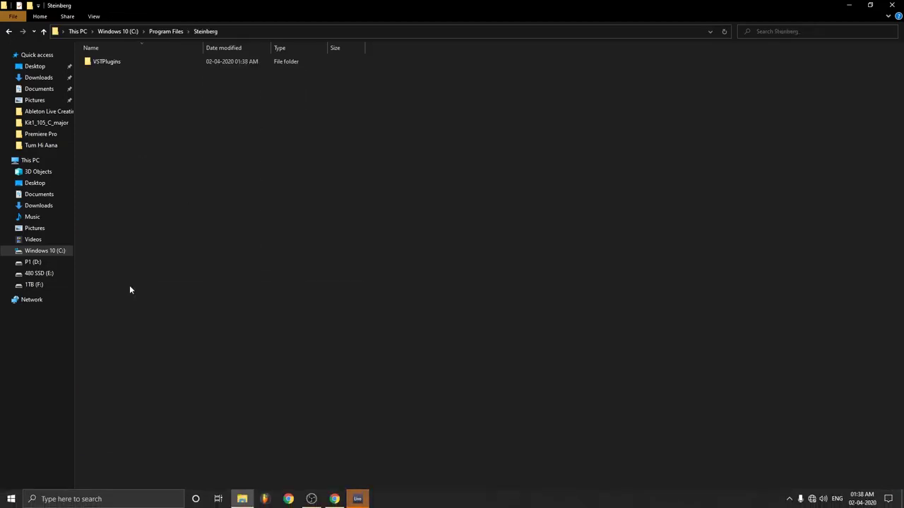
double_click(128, 61)
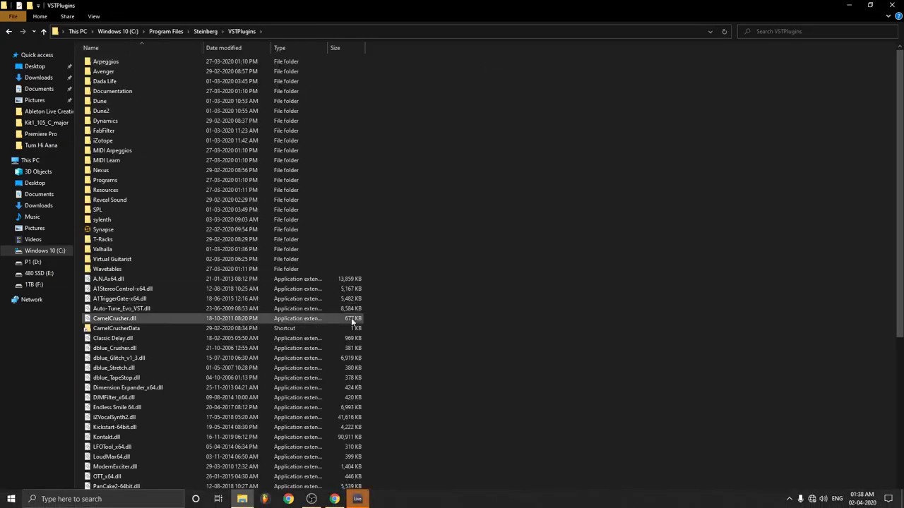
scroll(351, 321, down, 8)
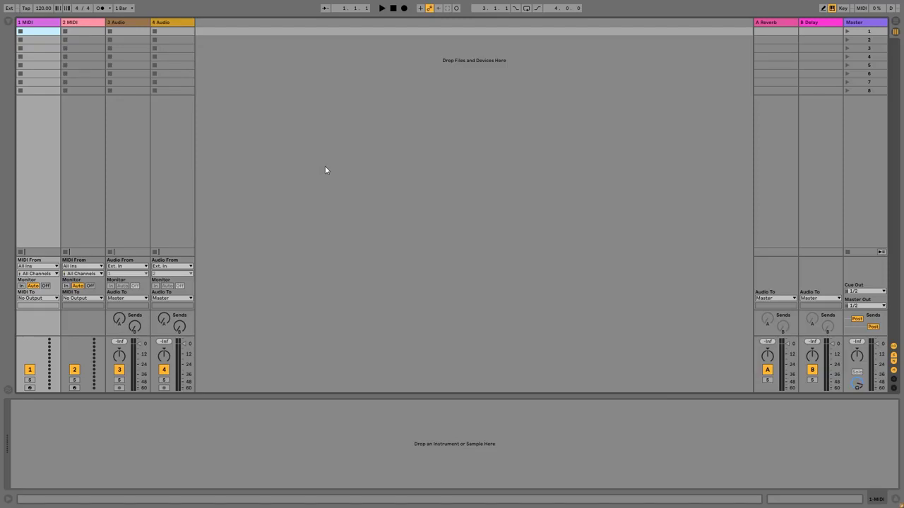
Exit full screen, maximize the Live window and open Preferences
key(F11)
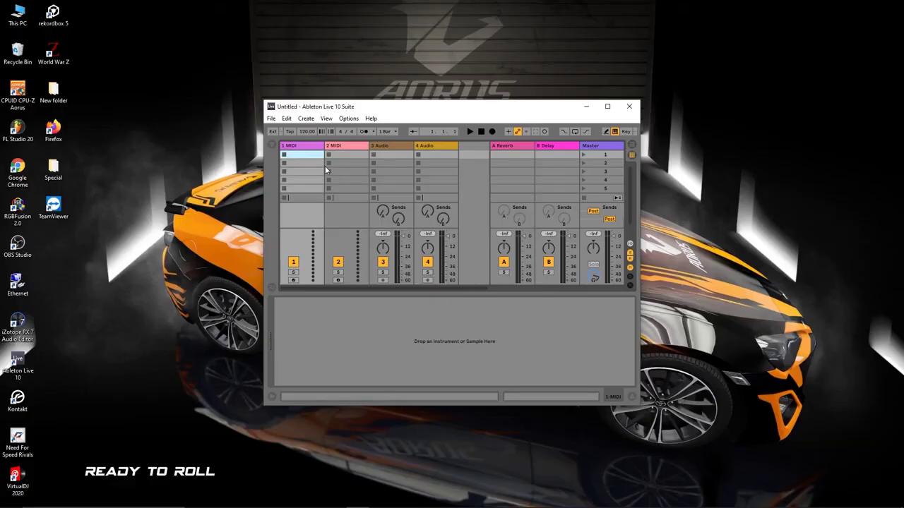
click(607, 106)
click(85, 15)
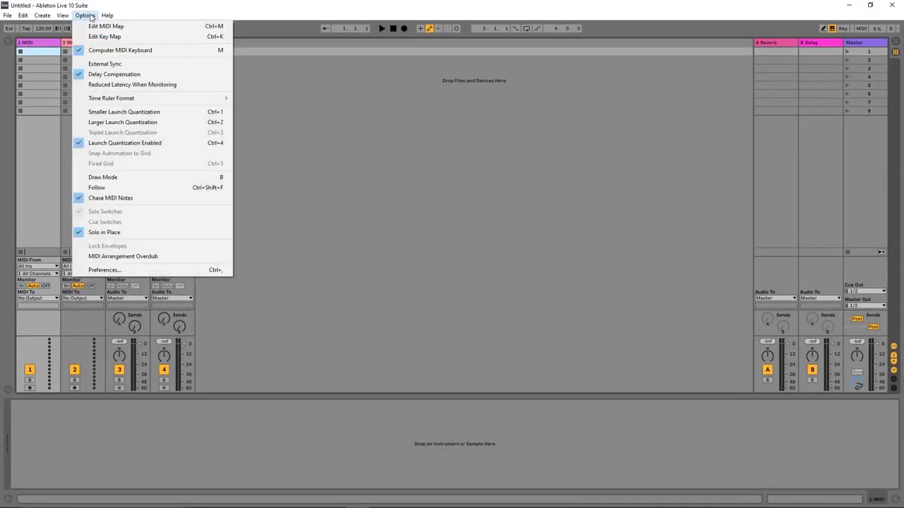
click(105, 270)
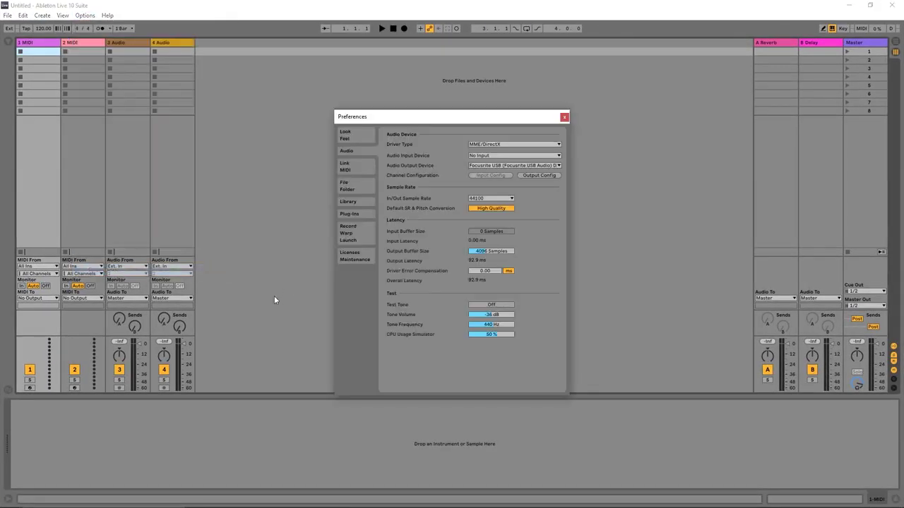
Confirm the VST2 custom folder is C:\Program Files\Steinberg\VSTPlugins, then close Preferences
click(348, 214)
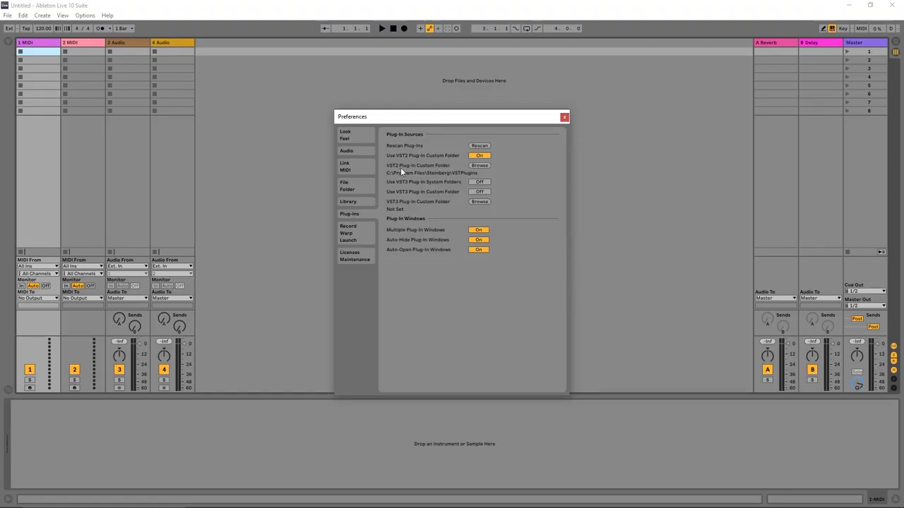
click(478, 167)
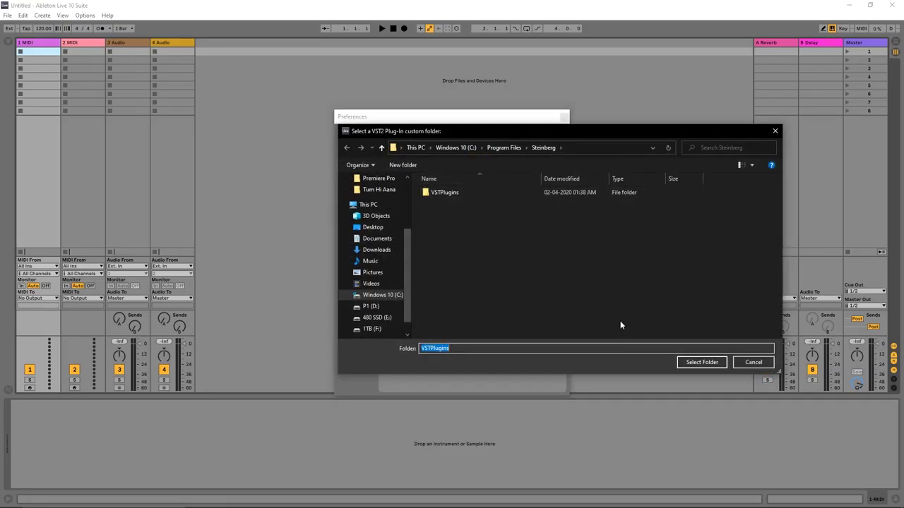
click(753, 362)
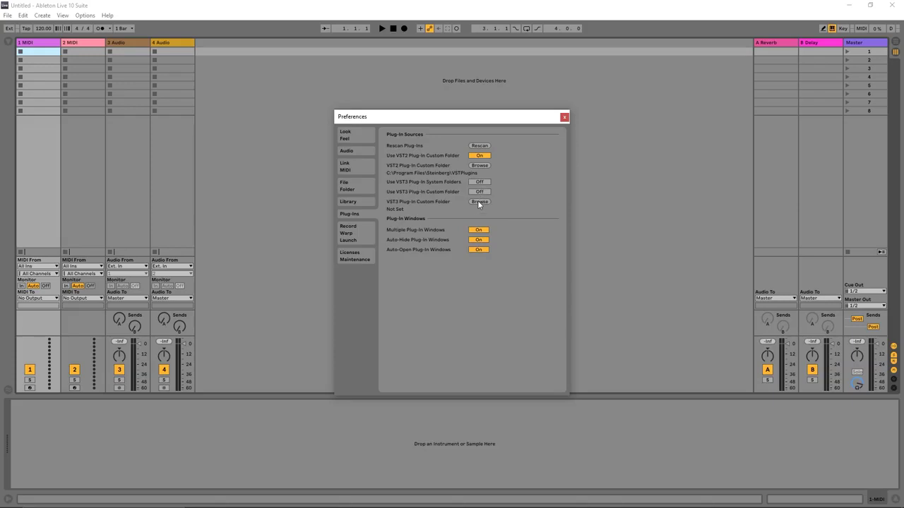
click(564, 118)
Select Youlean Loudness Meter 2 in the browser's Plug-Ins list, then switch to Arrangement view
click(10, 42)
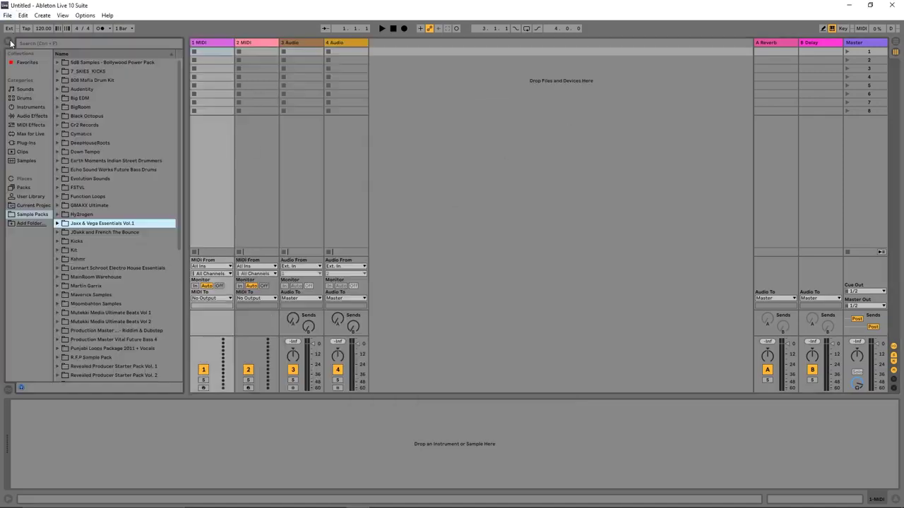
click(26, 143)
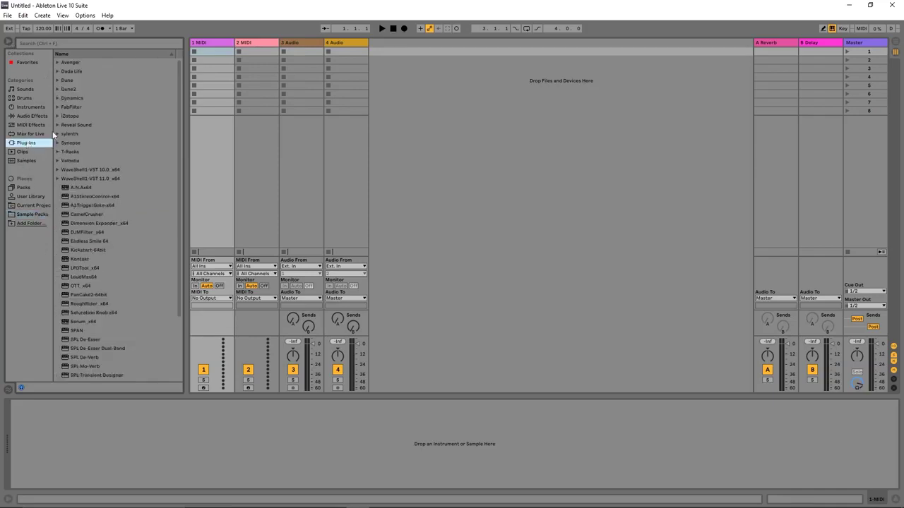
scroll(133, 259, down, 3)
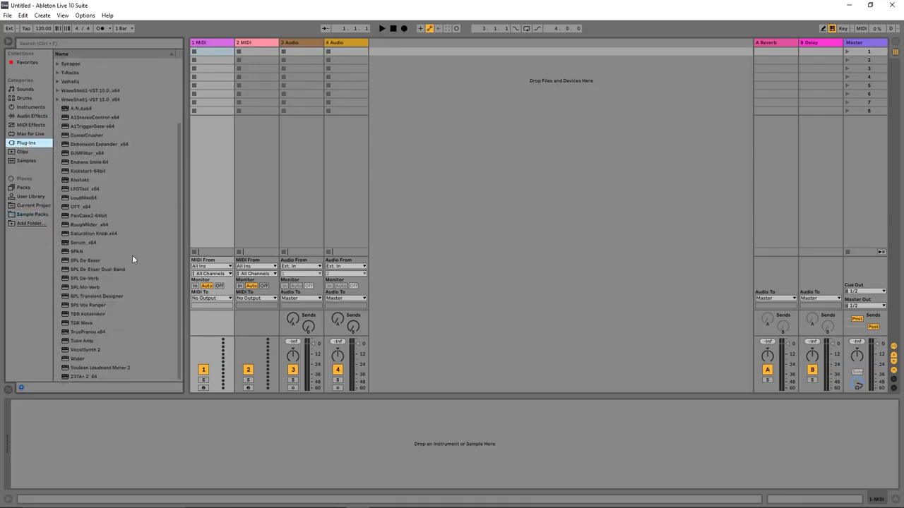
click(100, 366)
key(Tab)
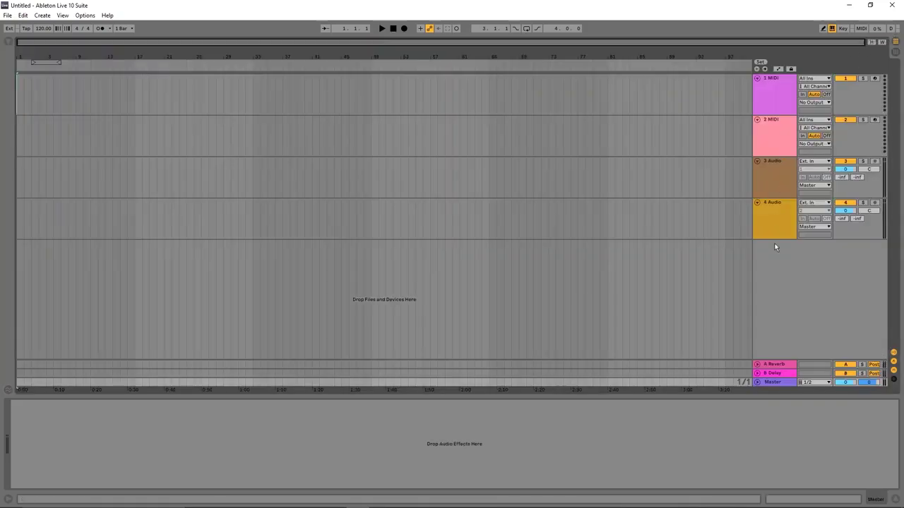
Load Youlean Loudness Meter 2 on the Master track, view its window, then quit Live
key(Return)
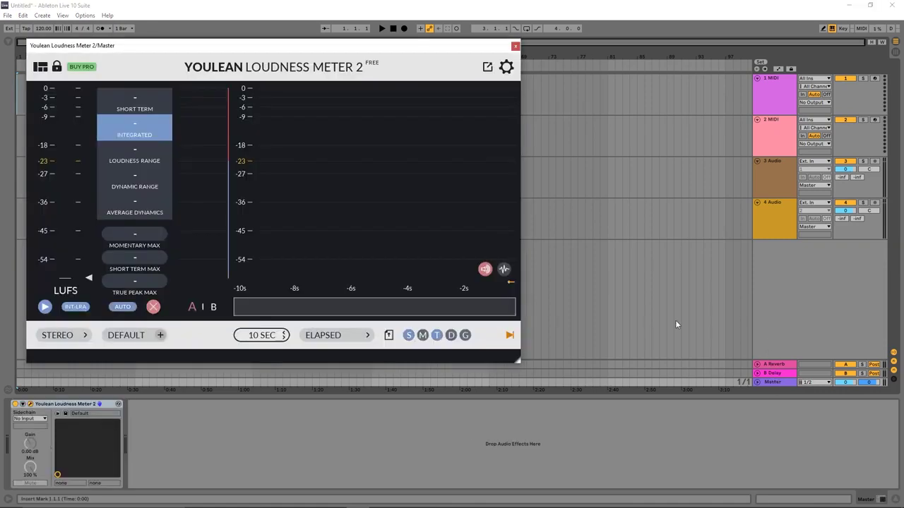
drag(296, 53, 458, 135)
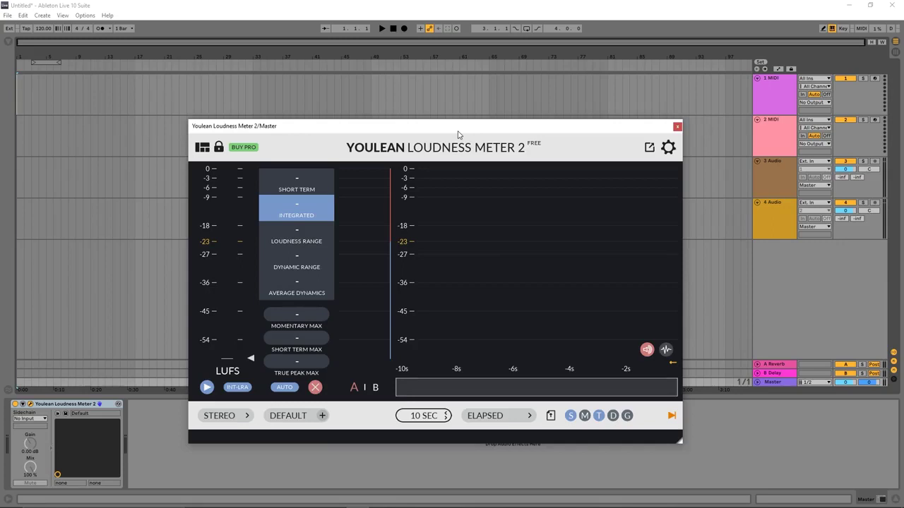
click(677, 126)
key(ctrl+n)
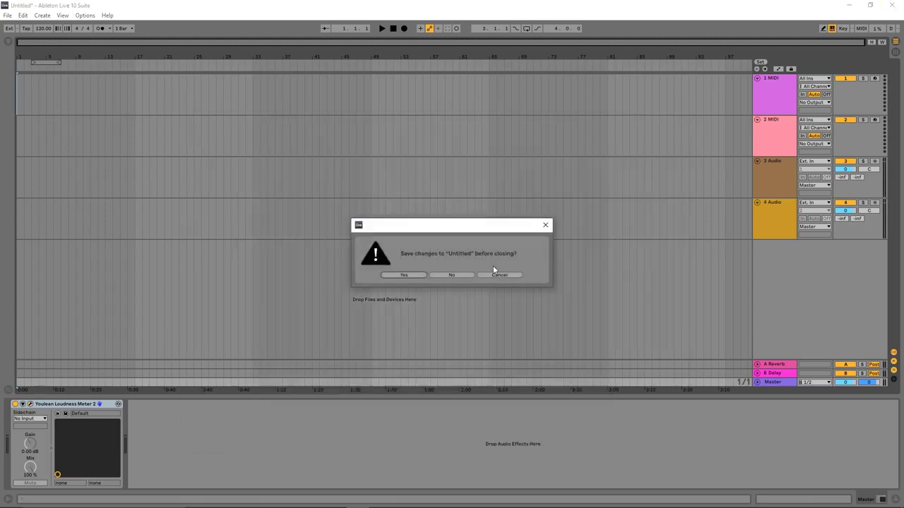
click(459, 275)
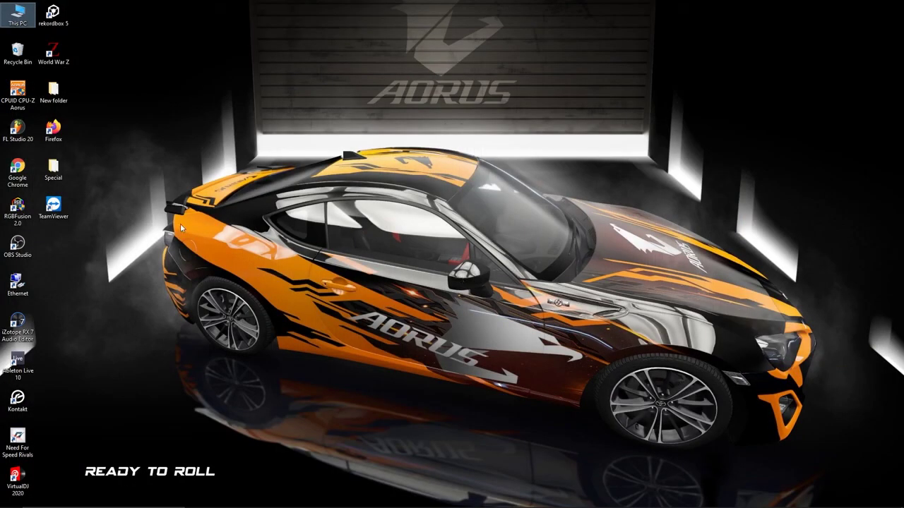
Browse to C:\Program Files\Steinberg and select the VSTPlugins folder
double_click(18, 13)
double_click(127, 135)
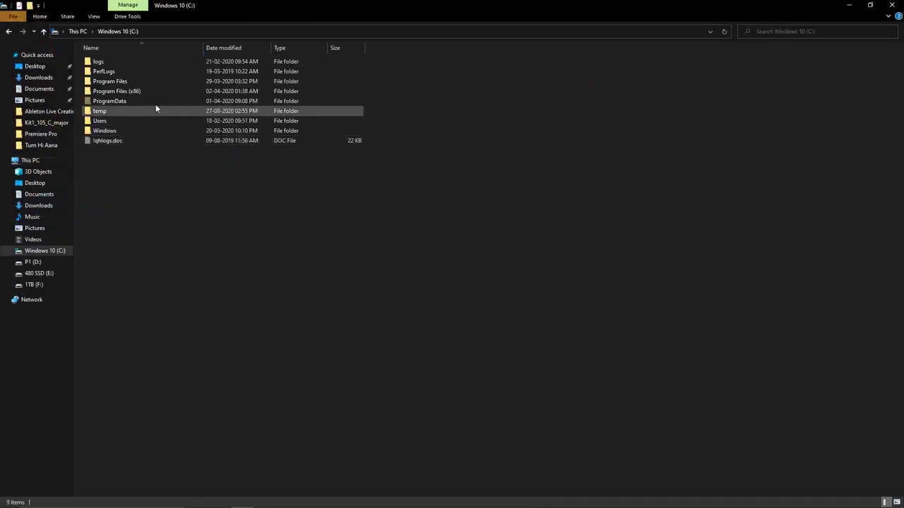
double_click(133, 81)
double_click(116, 288)
click(110, 65)
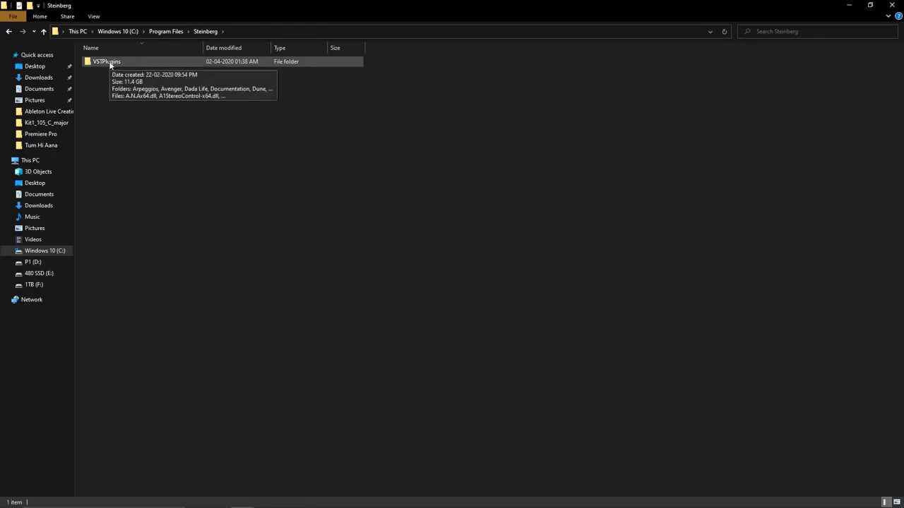
Go back up to drive C: and open Program Files (x86), which lists Youlean Loudness Meter 2
key(BackSpace)
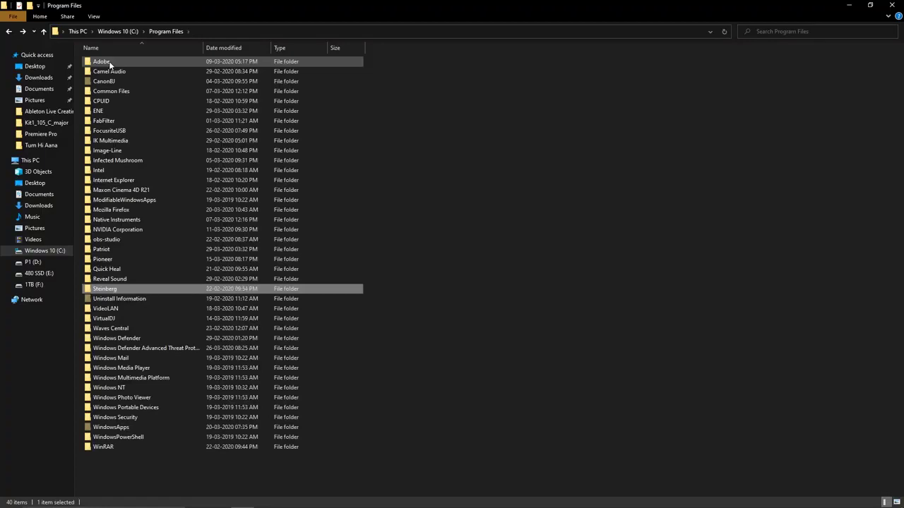
key(BackSpace)
key(Down)
key(Return)
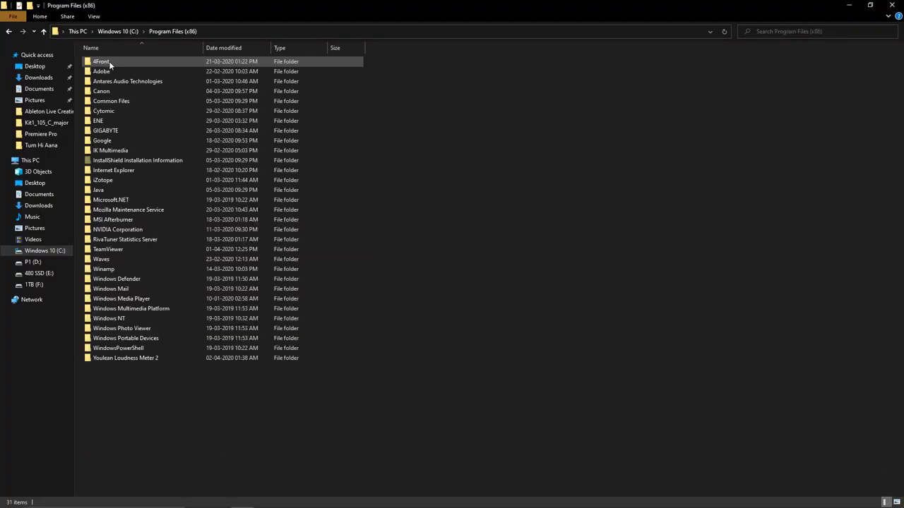